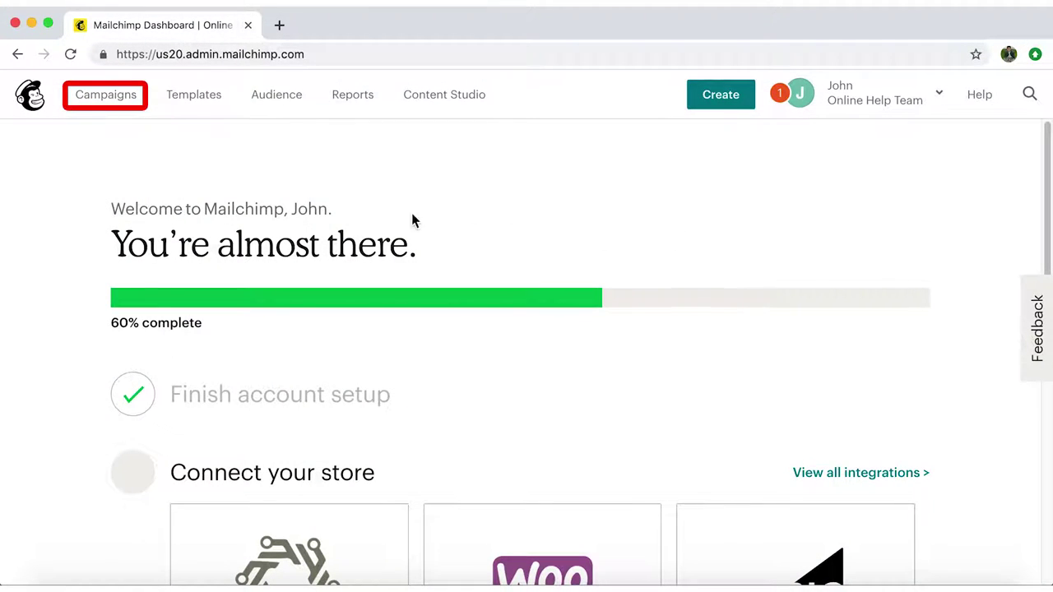
Open the Campaigns page from the top navigation bar
{"action": "left_click", "coordinate": [123, 101]}
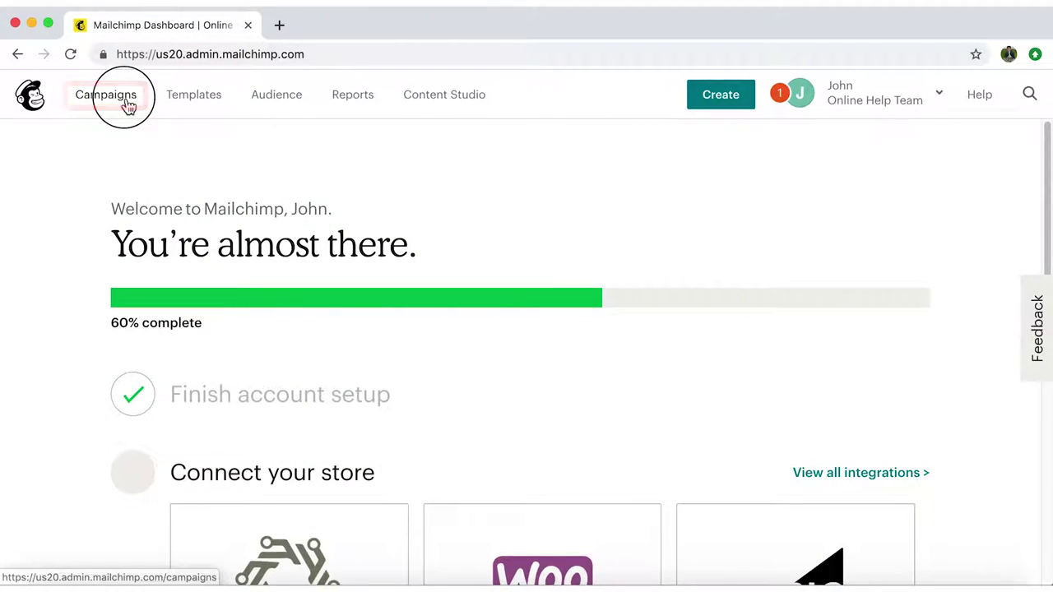
Start a new automated email campaign and browse the automation categories
{"action": "left_click", "coordinate": [952, 181]}
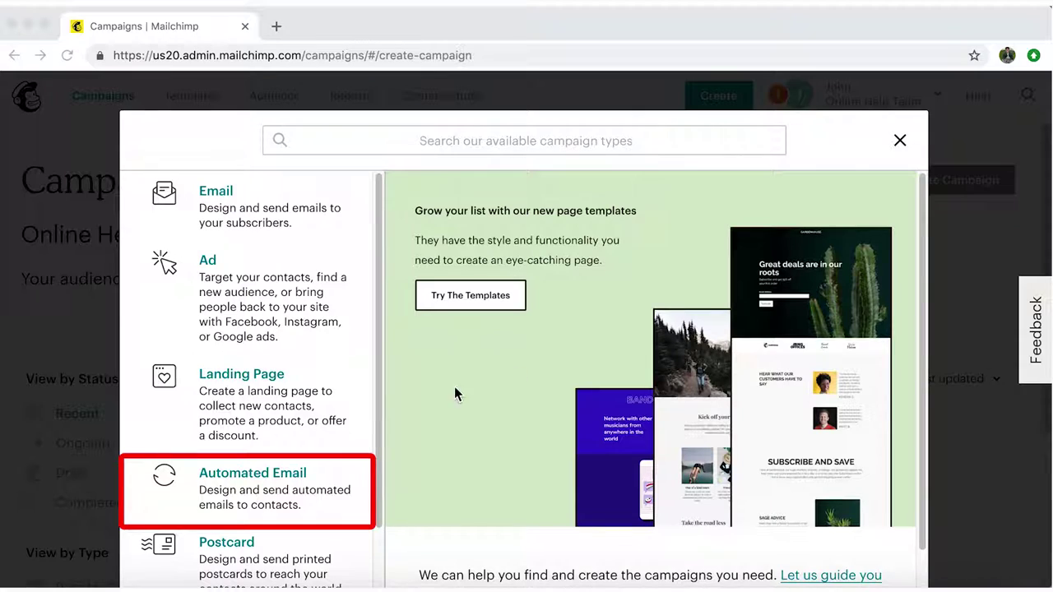
{"action": "left_click", "coordinate": [284, 492]}
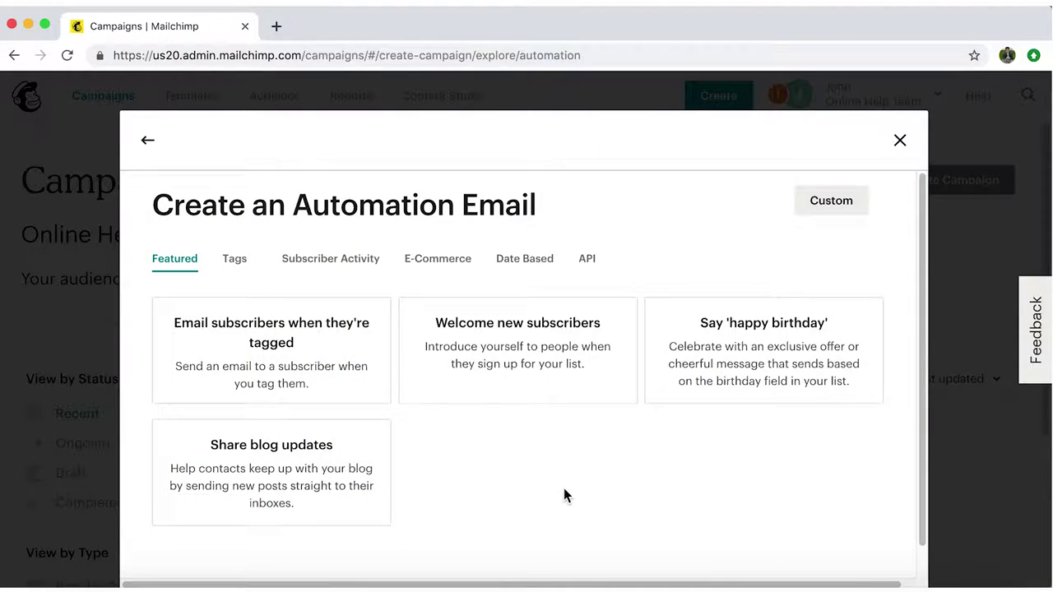
{"action": "left_click", "coordinate": [255, 260]}
{"action": "left_click", "coordinate": [442, 259]}
{"action": "left_click", "coordinate": [527, 259]}
{"action": "left_click", "coordinate": [593, 259]}
{"action": "left_click", "coordinate": [186, 259]}
Check the birthday and email-series options, then pick Welcome new subscribers
{"action": "left_click", "coordinate": [778, 376]}
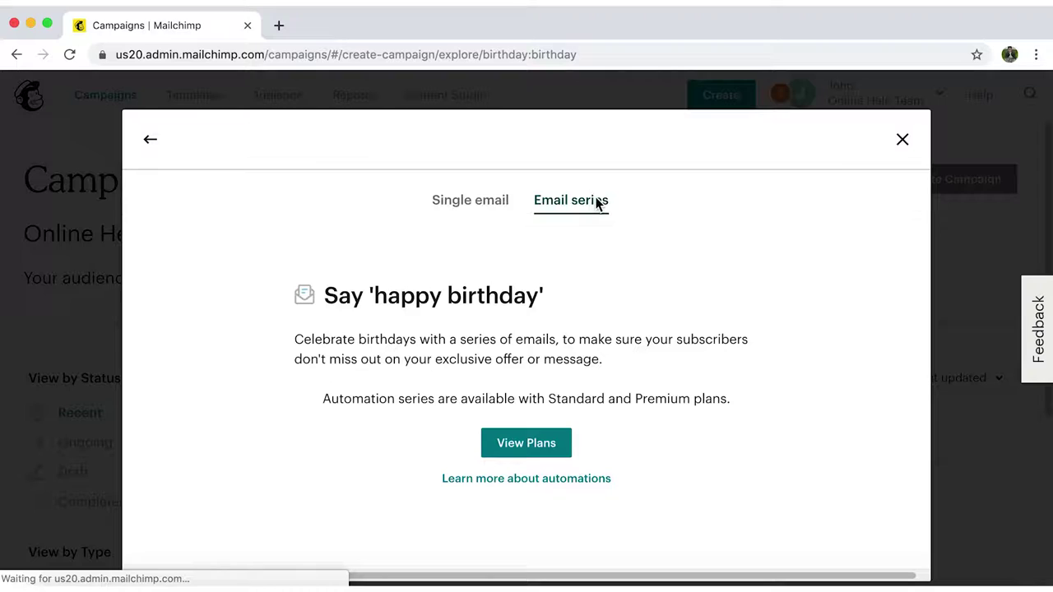
{"action": "left_click", "coordinate": [537, 454]}
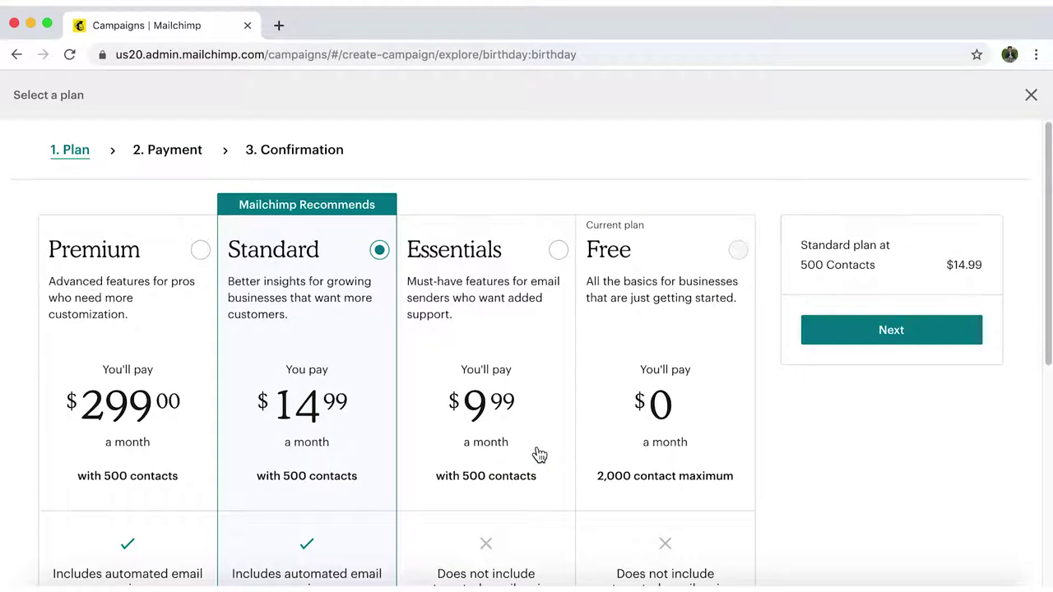
{"action": "left_click", "coordinate": [1031, 94]}
{"action": "left_click", "coordinate": [151, 140]}
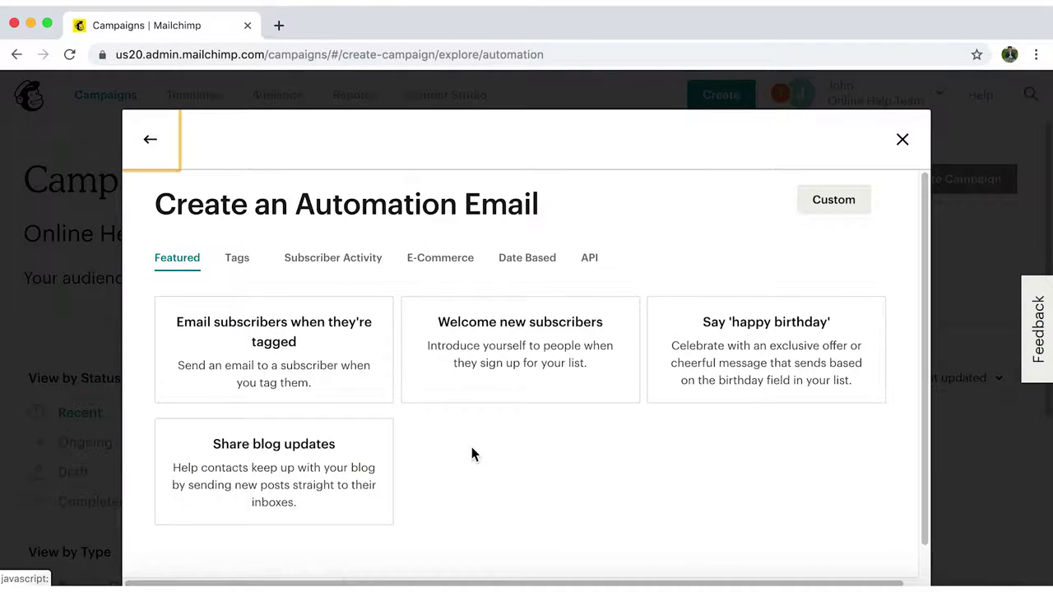
{"action": "left_click", "coordinate": [567, 370]}
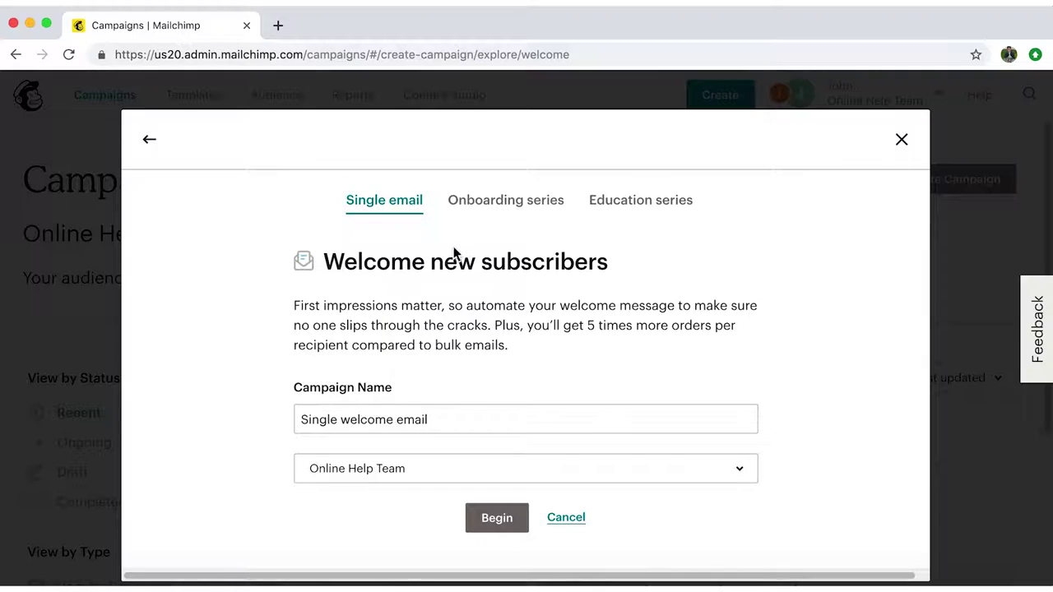
Compare the series options, keep Single email, and rename the campaign to 'Email Marketing'
{"action": "left_click", "coordinate": [492, 207]}
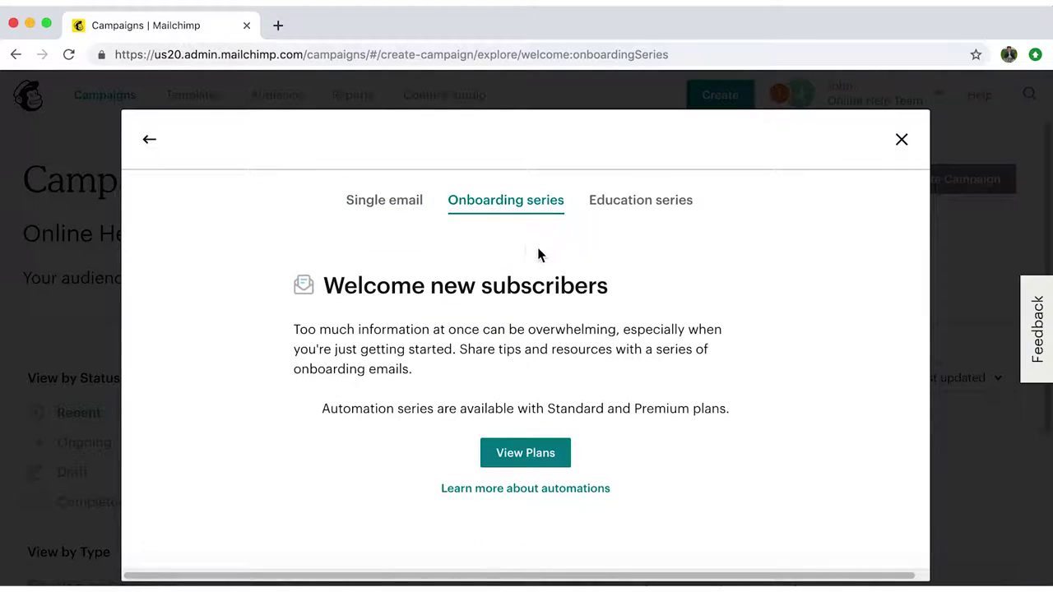
{"action": "left_click", "coordinate": [654, 204]}
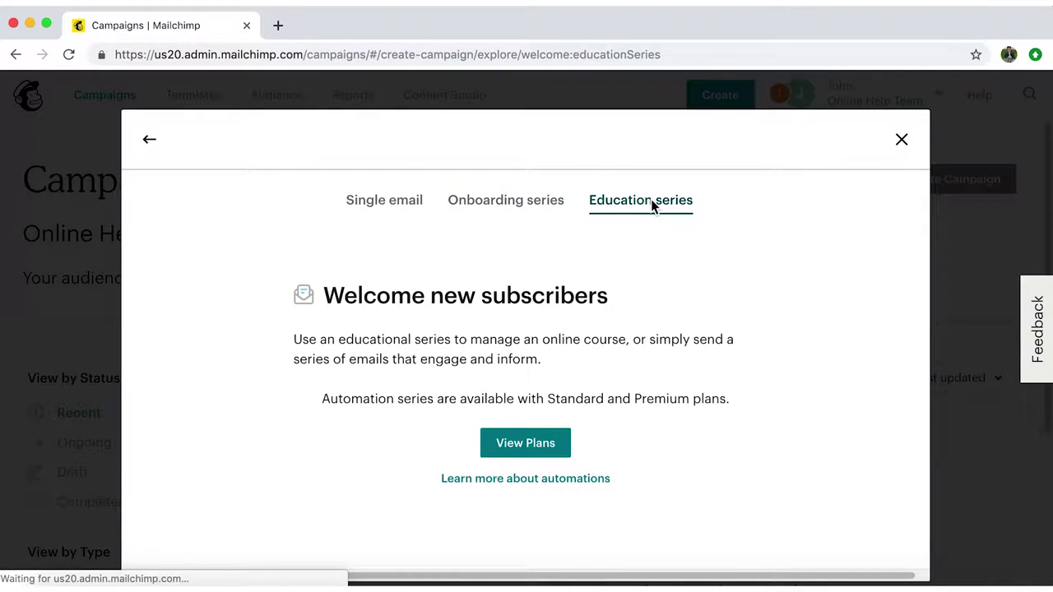
{"action": "left_click", "coordinate": [388, 206]}
{"action": "left_click", "coordinate": [495, 419]}
{"action": "key", "text": "super+a"}
{"action": "key", "text": "BackSpace"}
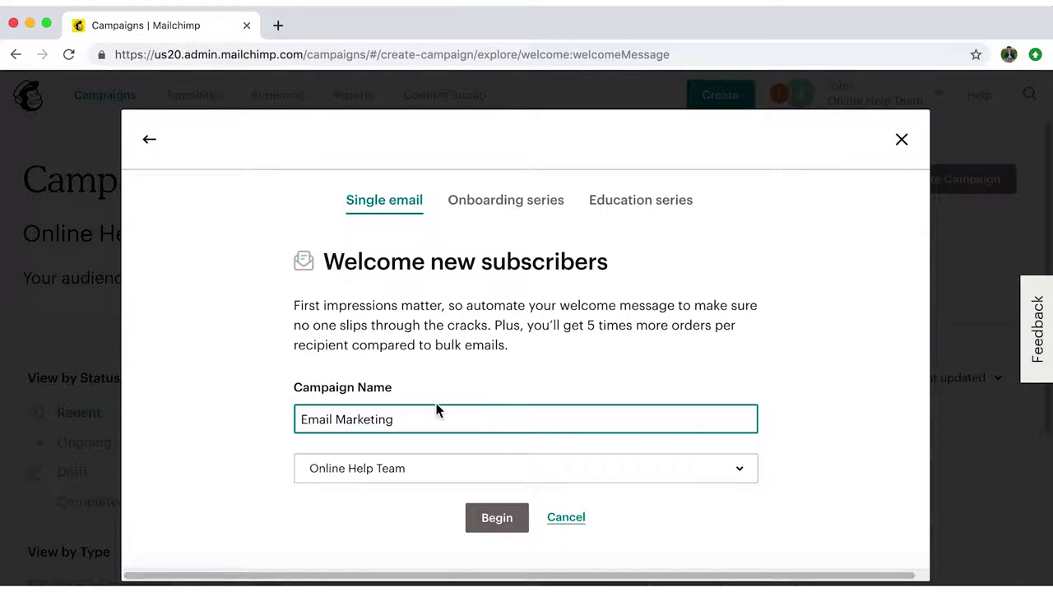
Choose Online Help Team as the audience and begin the automation draft
{"action": "left_click", "coordinate": [746, 470]}
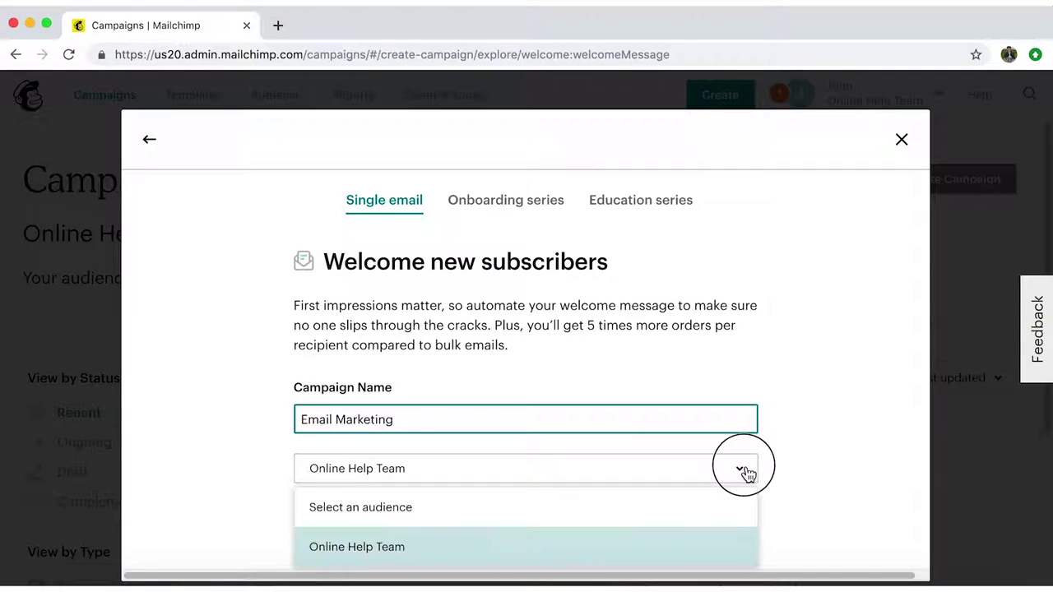
{"action": "left_click", "coordinate": [717, 549]}
{"action": "left_click", "coordinate": [505, 525]}
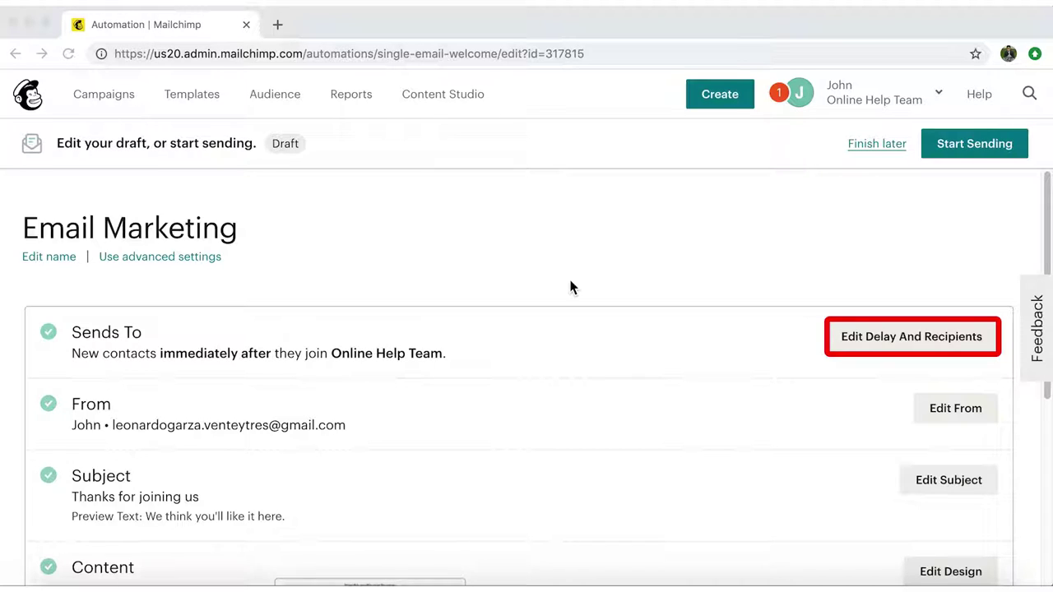
Send immediately, also triggering on imported subscribed contacts, and save the recipient settings
{"action": "left_click", "coordinate": [910, 342]}
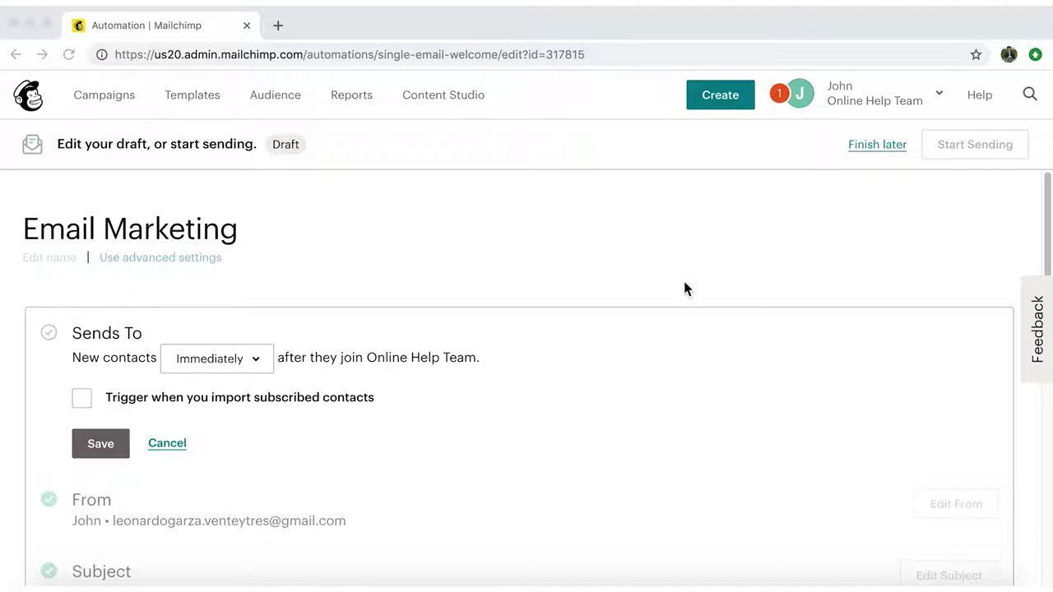
{"action": "left_click", "coordinate": [263, 359]}
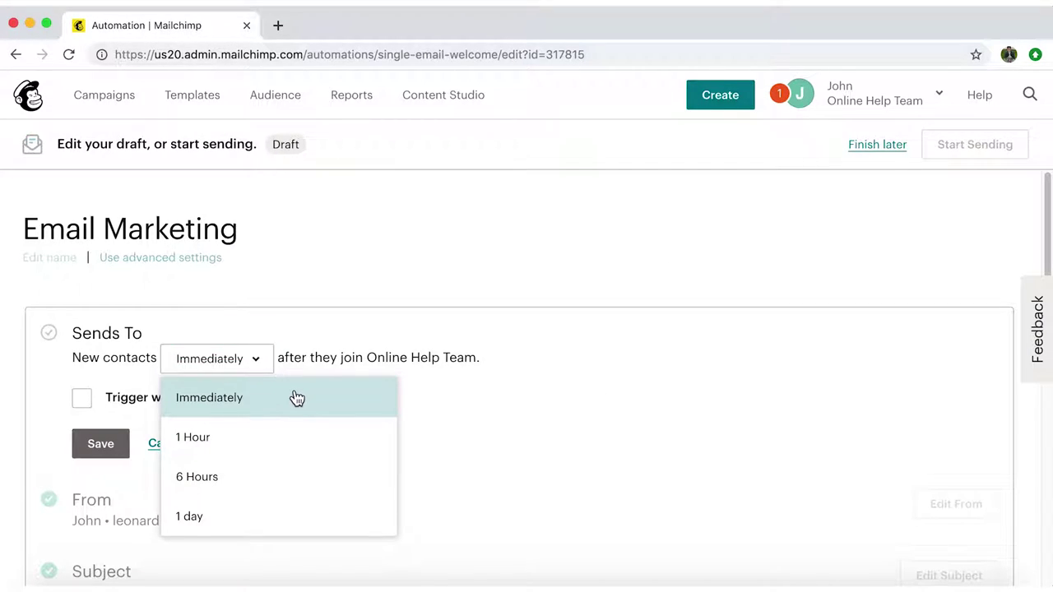
{"action": "left_click", "coordinate": [331, 409]}
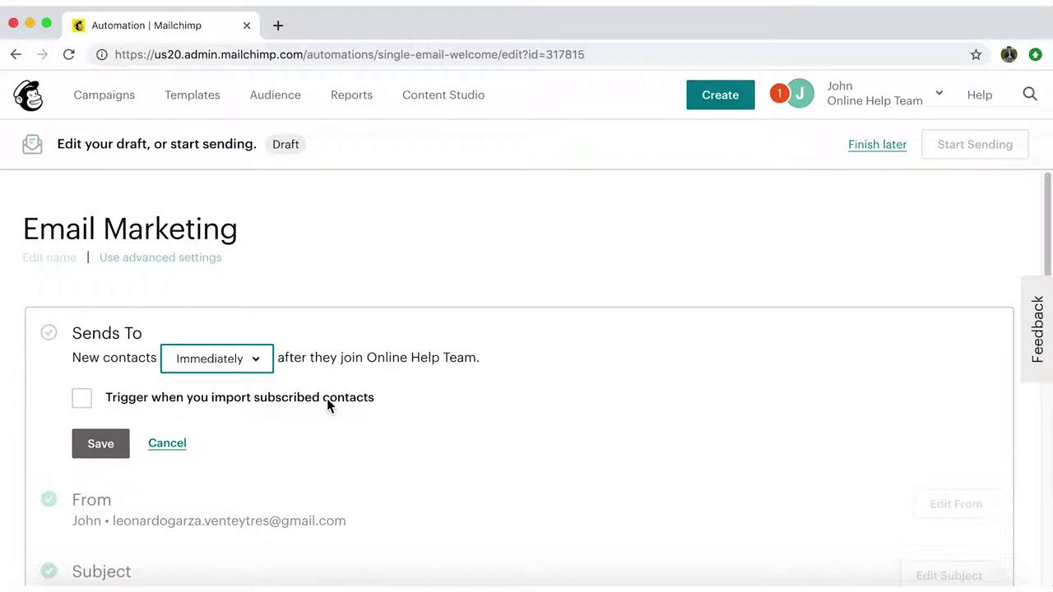
{"action": "left_click", "coordinate": [82, 401]}
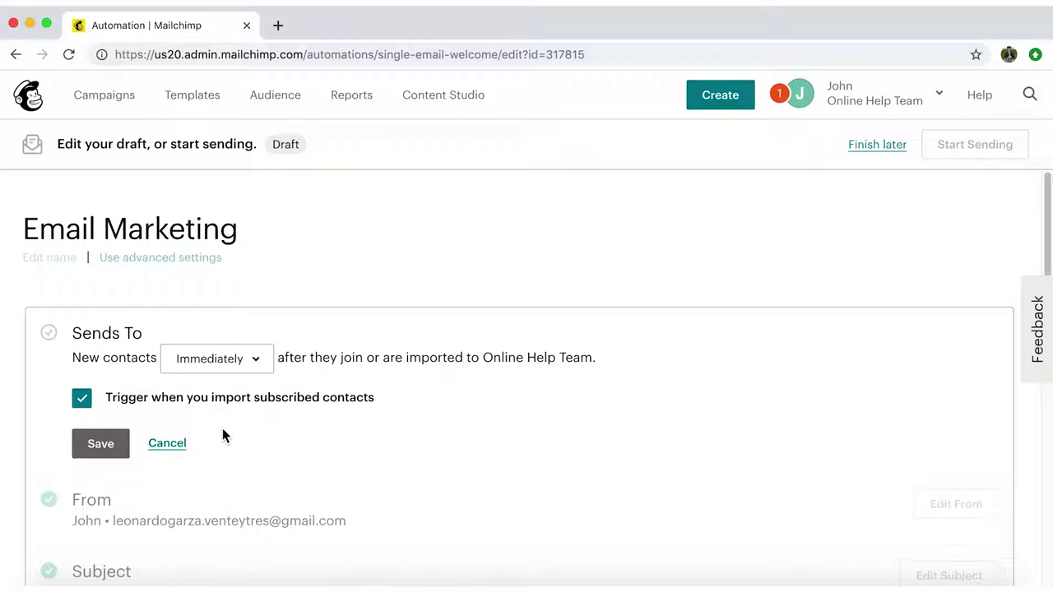
{"action": "left_click", "coordinate": [111, 448]}
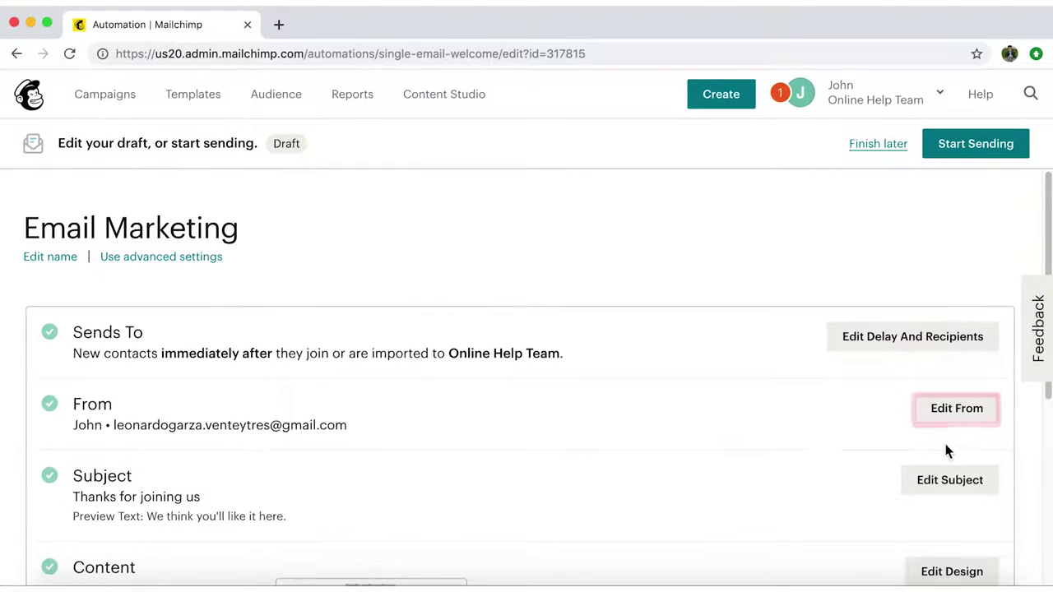
Change the sender name to 'Burn to Learn' and save it
{"action": "left_click", "coordinate": [975, 414]}
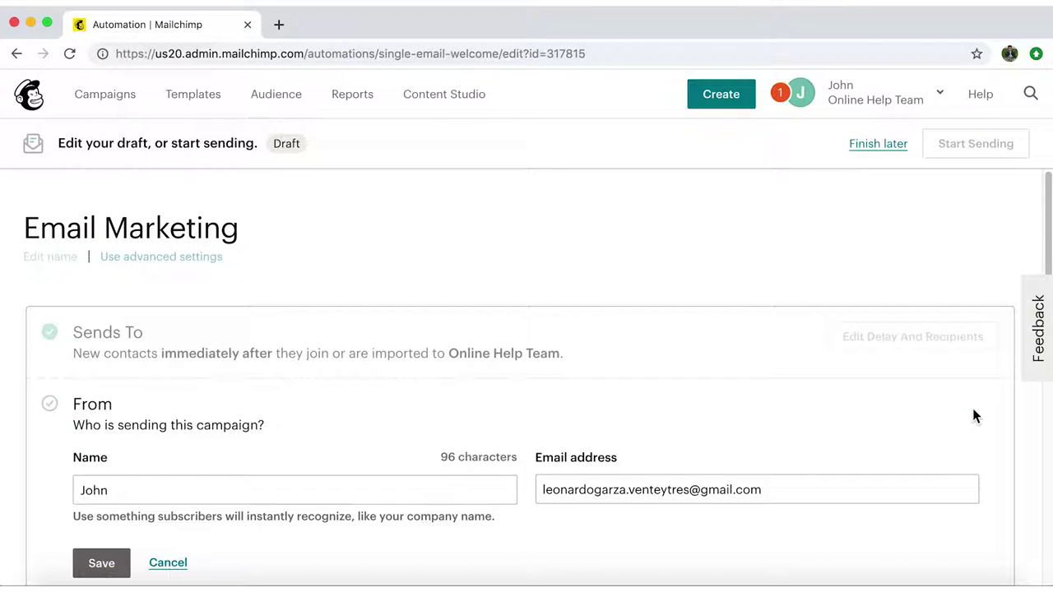
{"action": "scroll", "coordinate": [907, 397], "scroll_direction": "down", "scroll_amount": 1}
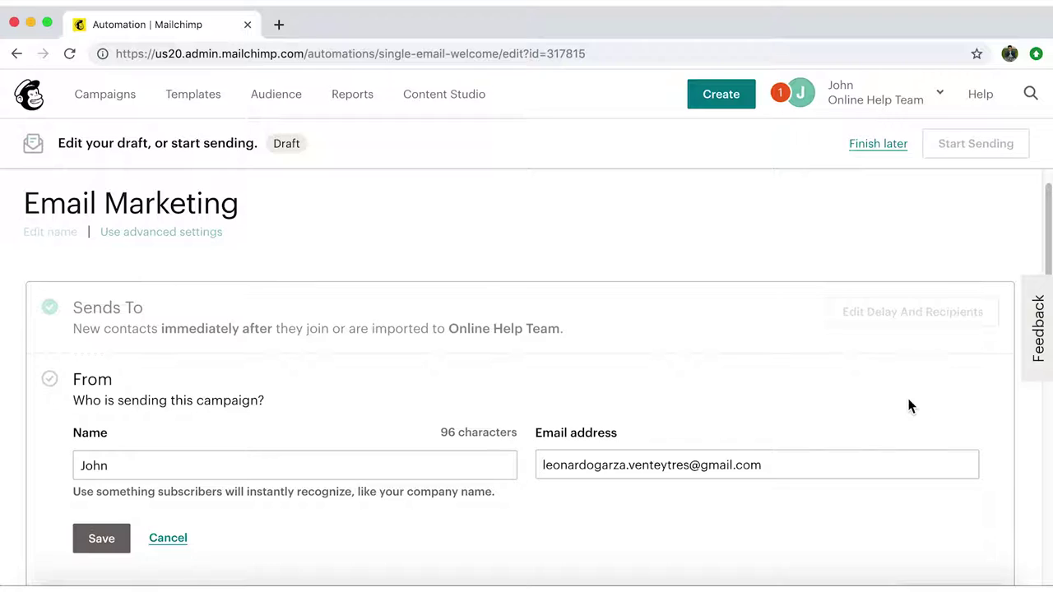
{"action": "left_click", "coordinate": [275, 467]}
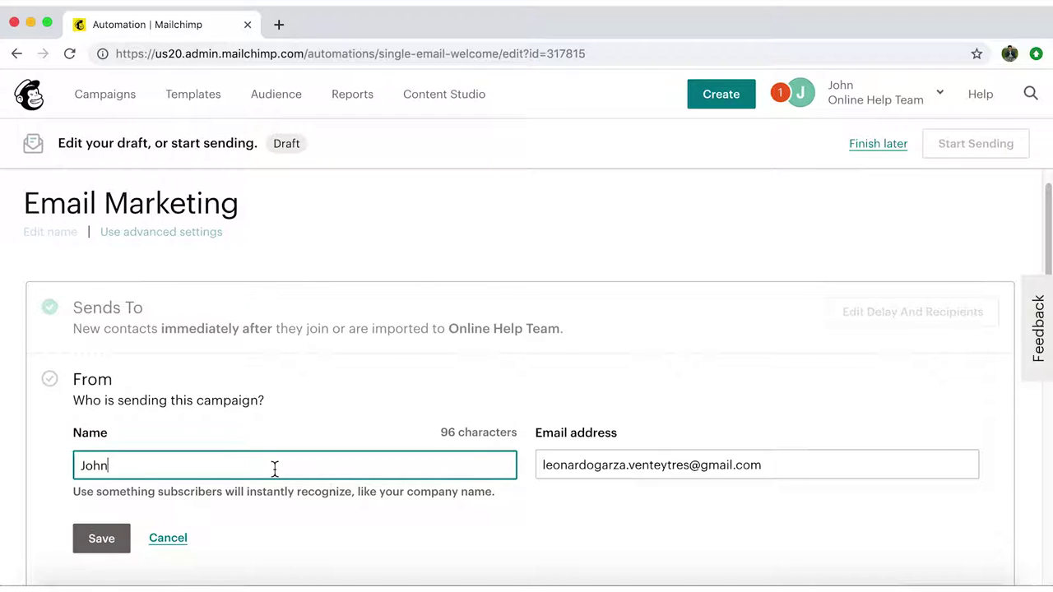
{"action": "key", "text": "BackSpace"}
{"action": "key", "text": "BackSpace"}
{"action": "key", "text": "BackSpace"}
{"action": "key", "text": "BackSpace"}
{"action": "type", "text": "B"}
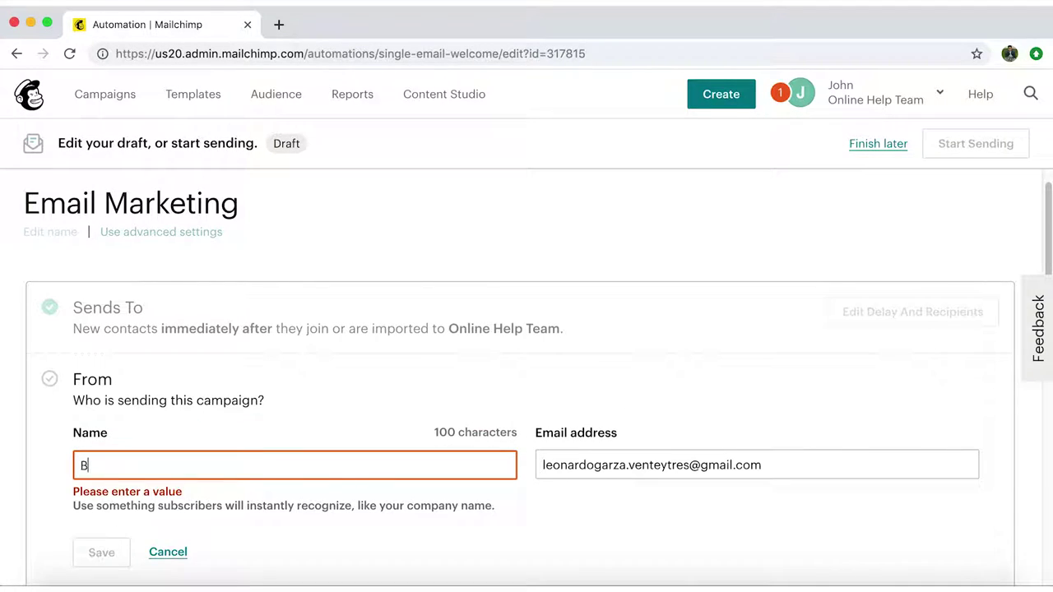
{"action": "type", "text": "urn to Lr"}
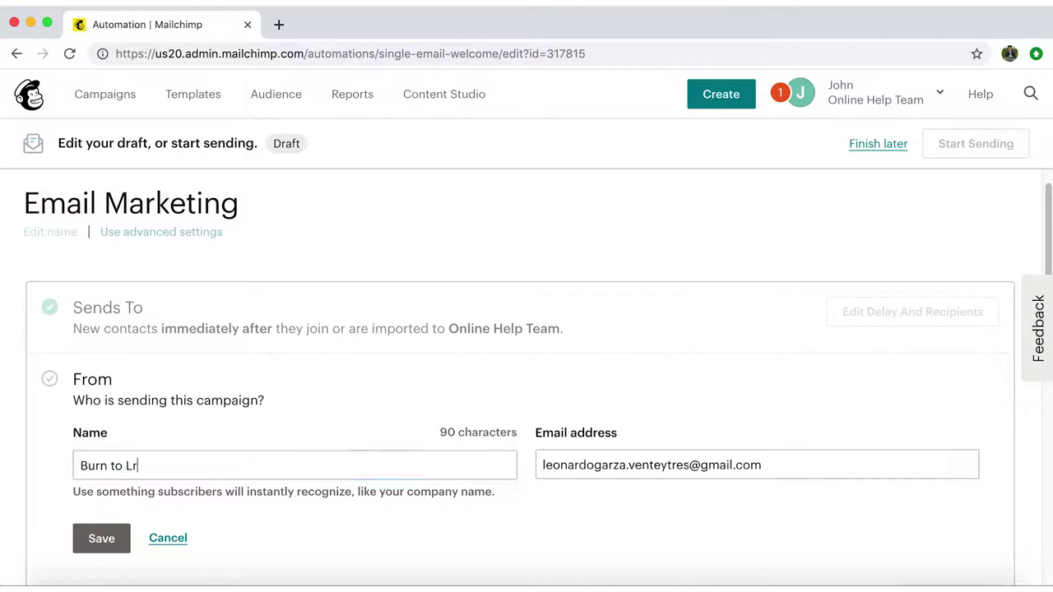
{"action": "key", "text": "BackSpace"}
{"action": "type", "text": "earn"}
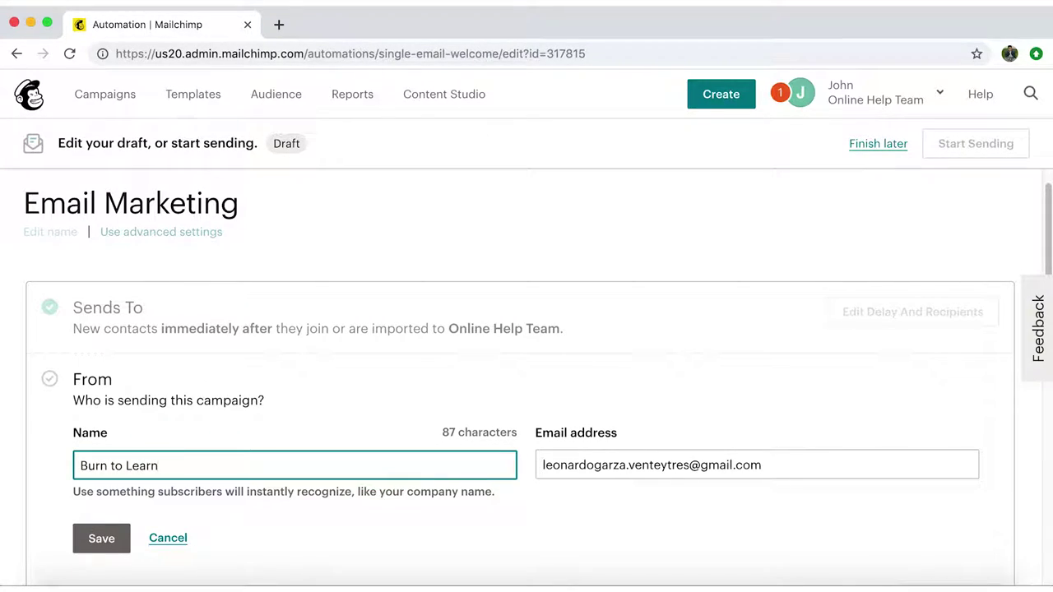
{"action": "scroll", "coordinate": [613, 530], "scroll_direction": "down", "scroll_amount": 2}
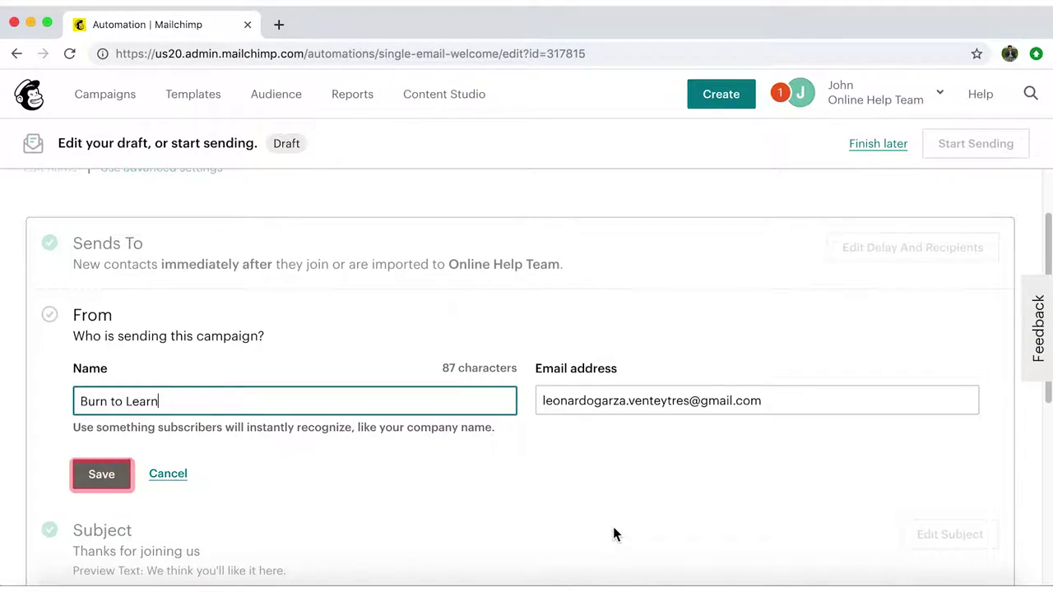
{"action": "left_click", "coordinate": [100, 485]}
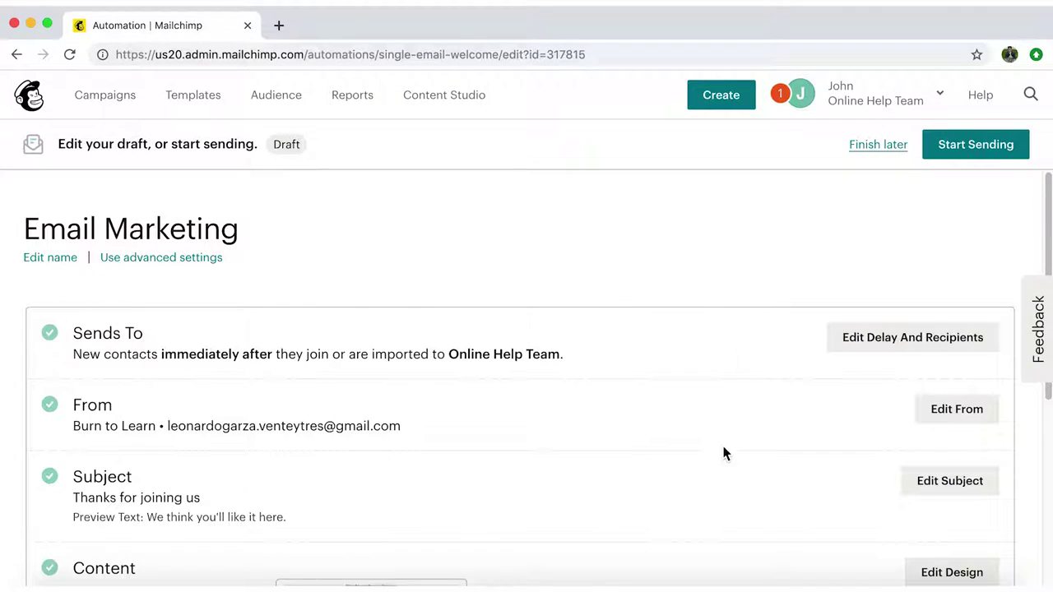
{"action": "left_click", "coordinate": [950, 482]}
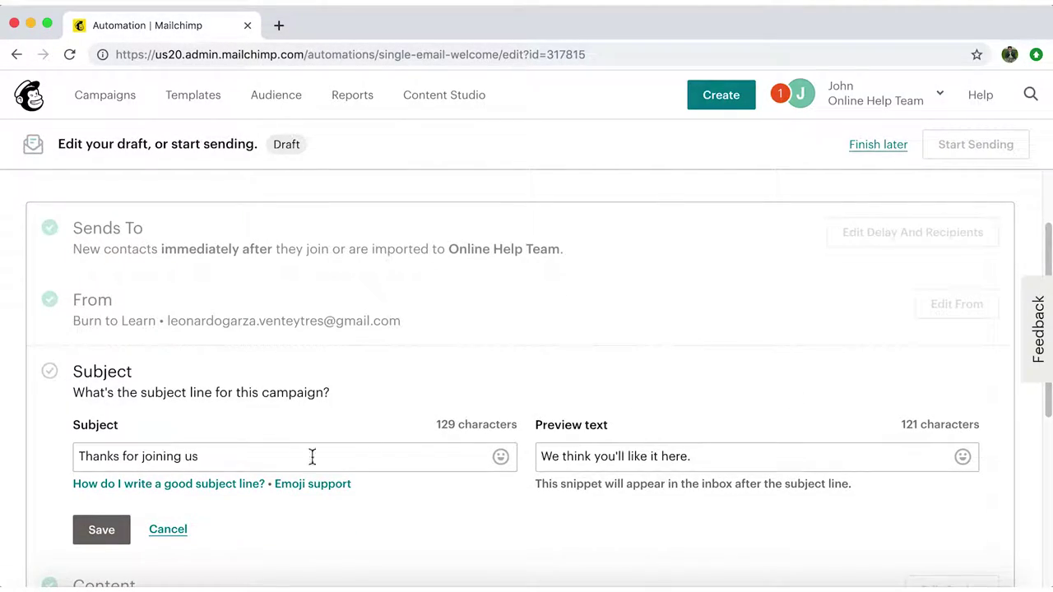
Save subject 'Weloome to Burn to Learn' with preview text 'Check out whet we have to offer'
{"action": "left_click_drag", "start_coordinate": [213, 462], "coordinate": [33, 431]}
{"action": "type", "text": "We"}
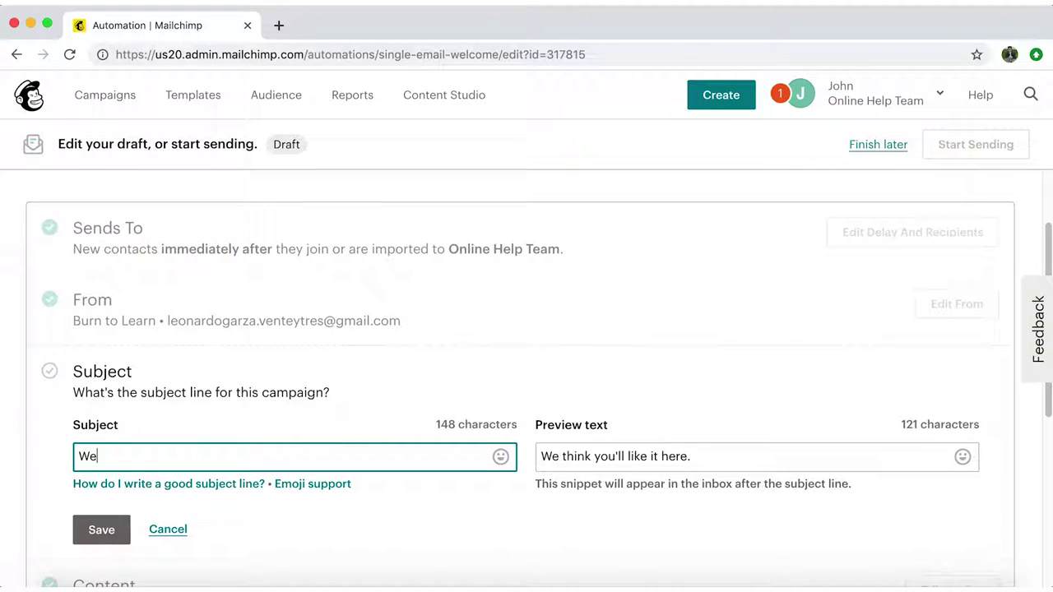
{"action": "type", "text": "loome to Burn to Learn"}
{"action": "key", "text": "Tab"}
{"action": "key", "text": "Tab"}
{"action": "type", "text": "Check out whet we have to offer"}
{"action": "left_click", "coordinate": [111, 535]}
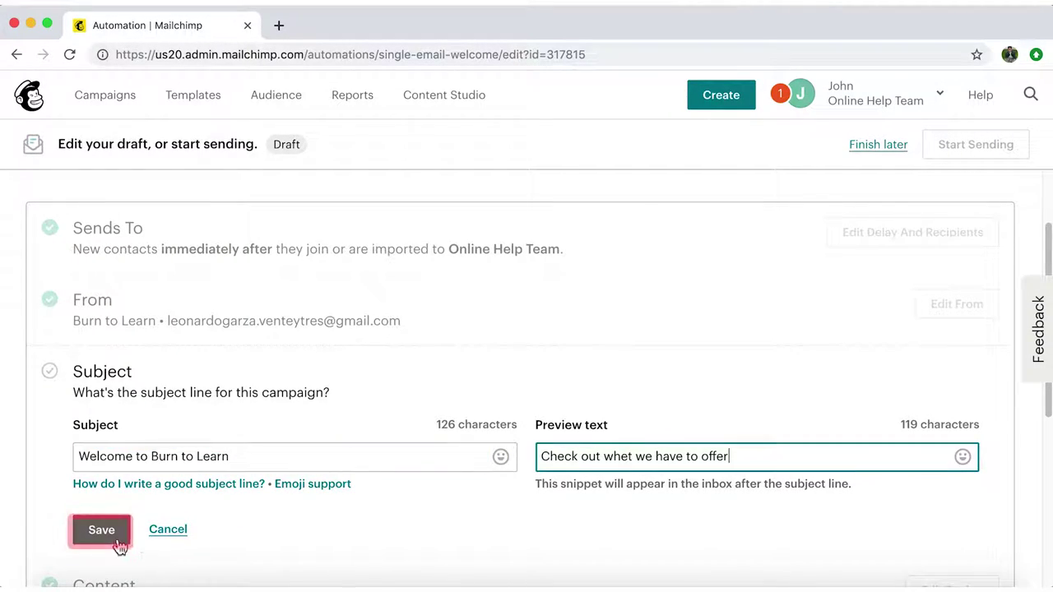
{"action": "left_click", "coordinate": [102, 531]}
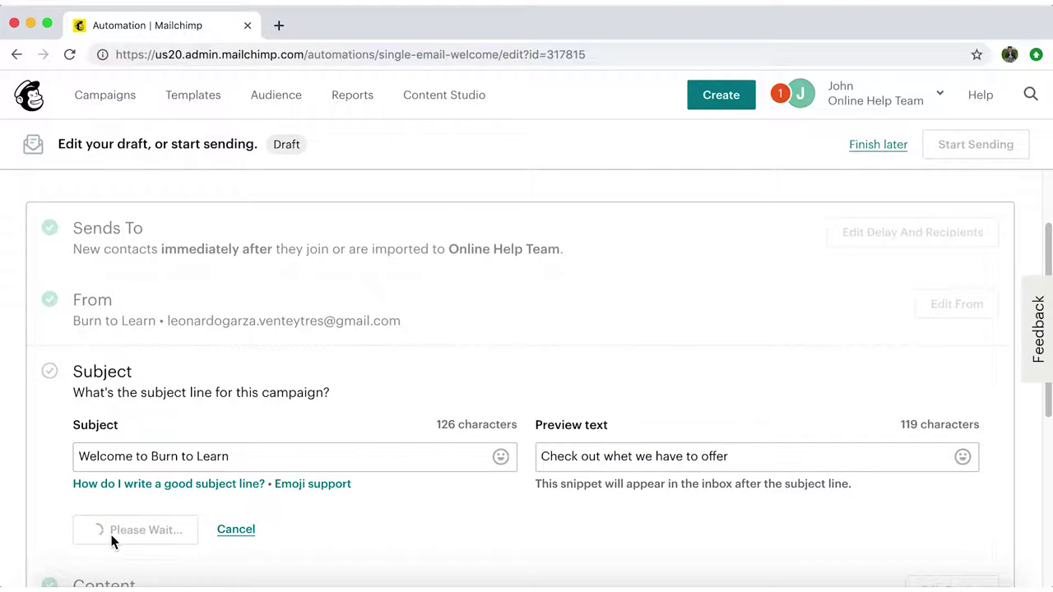
{"action": "scroll", "coordinate": [1039, 513], "scroll_direction": "down", "scroll_amount": 5}
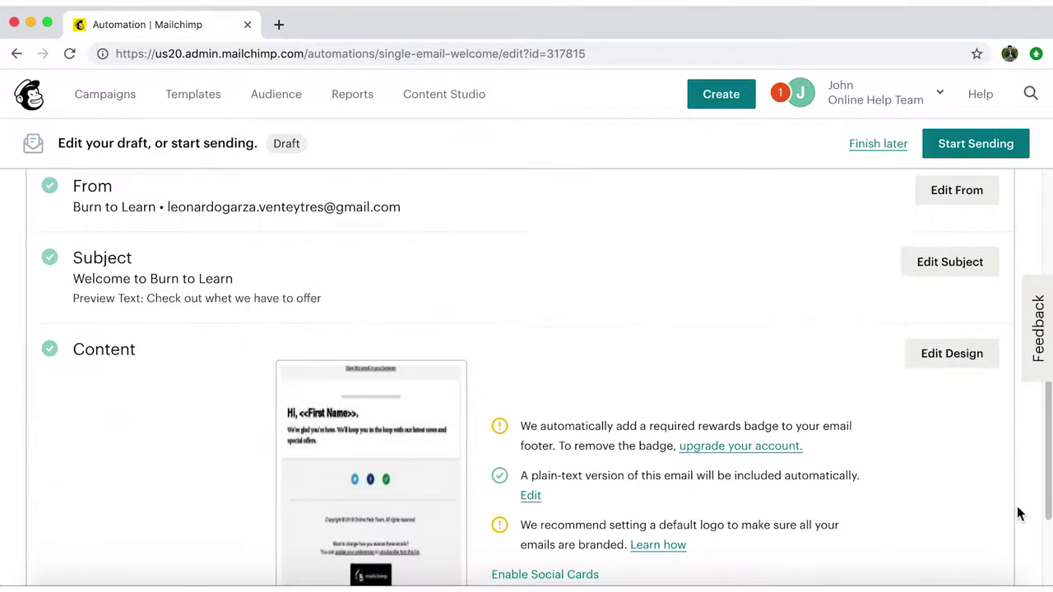
{"action": "left_click", "coordinate": [957, 276]}
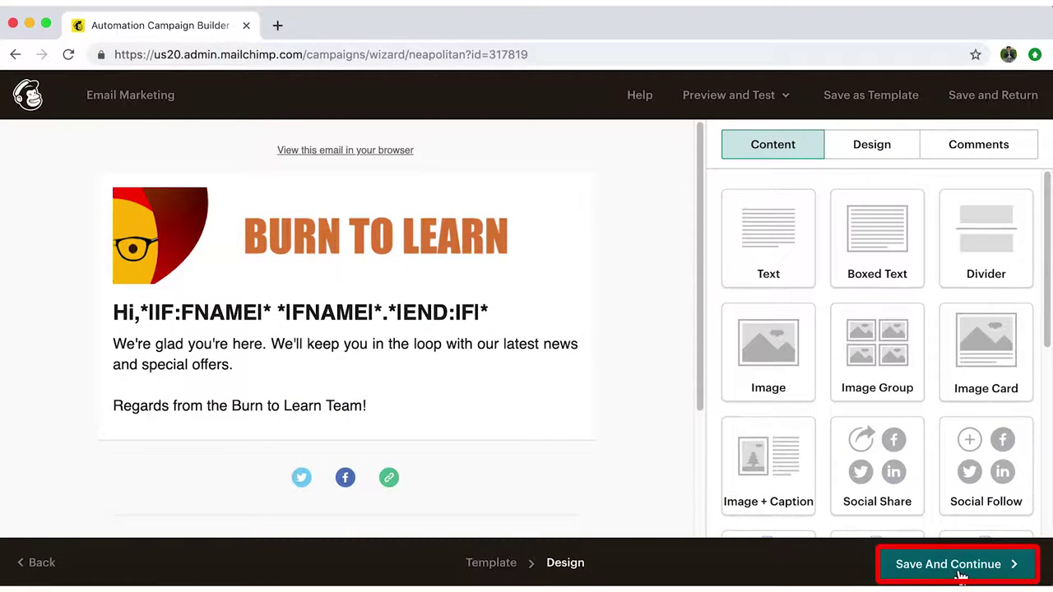
Save the Burn to Learn banner and sign-off design, returning to the Email Marketing overview
{"action": "left_click", "coordinate": [999, 576]}
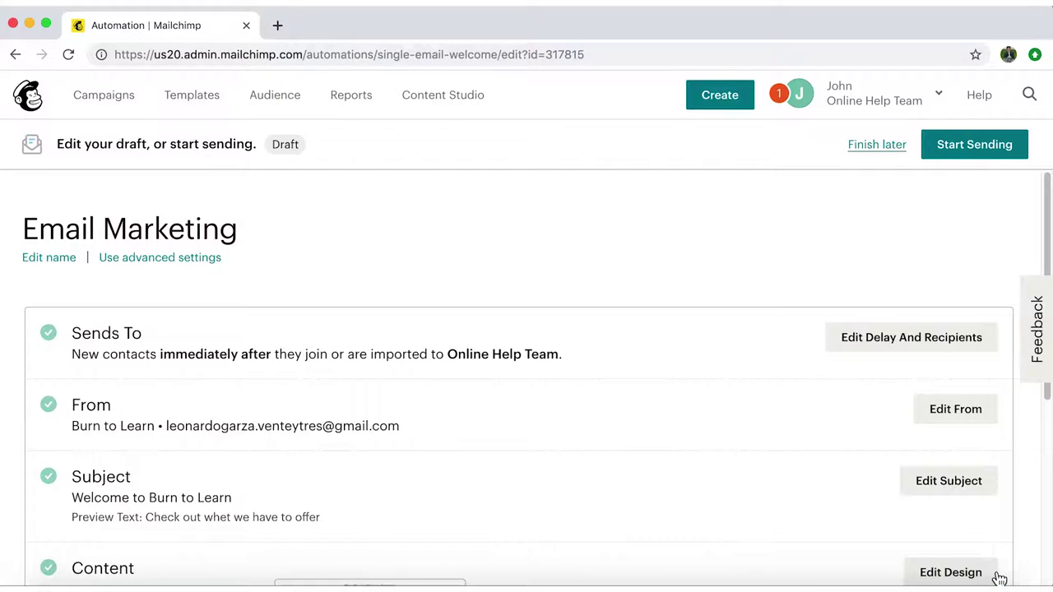
Send a test of the welcome email to the recipient's e-mail address
{"action": "scroll", "coordinate": [978, 458], "scroll_direction": "down", "scroll_amount": 5}
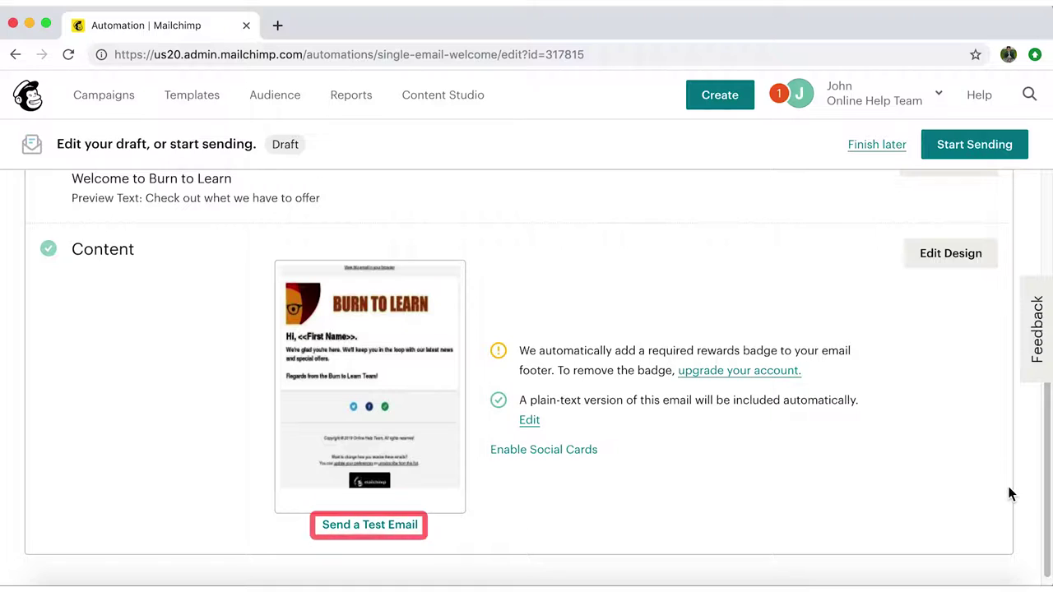
{"action": "left_click", "coordinate": [358, 533]}
{"action": "left_click", "coordinate": [617, 329]}
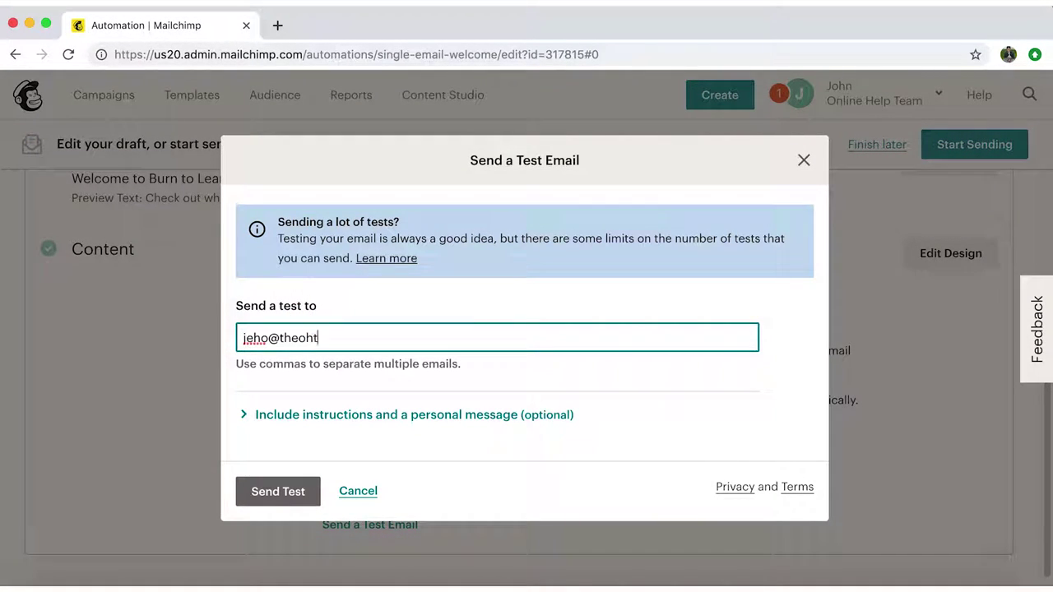
{"action": "left_click", "coordinate": [280, 492]}
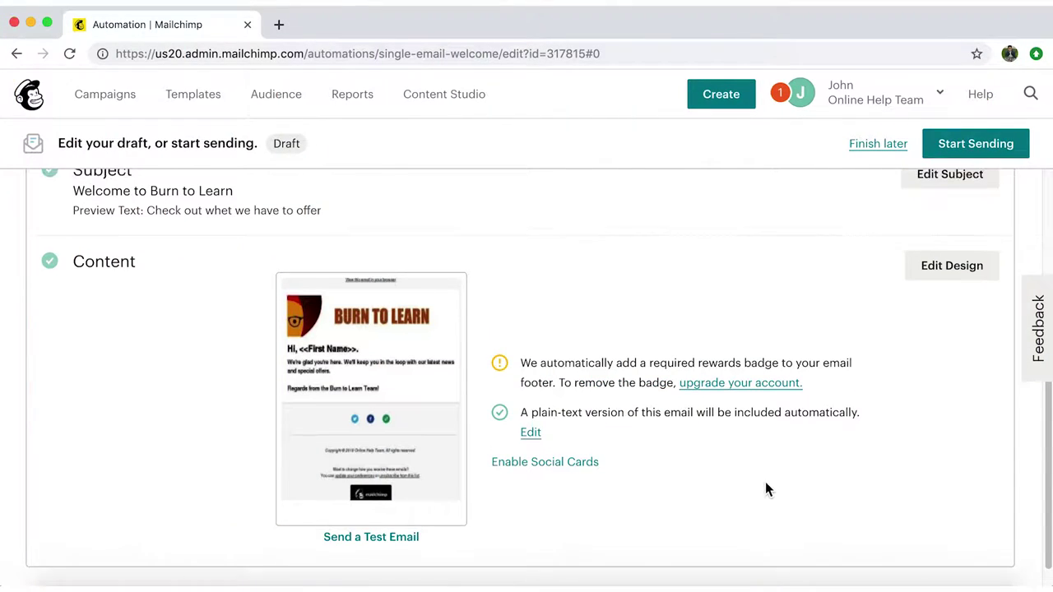
{"action": "scroll", "coordinate": [763, 485], "scroll_direction": "up", "scroll_amount": 5}
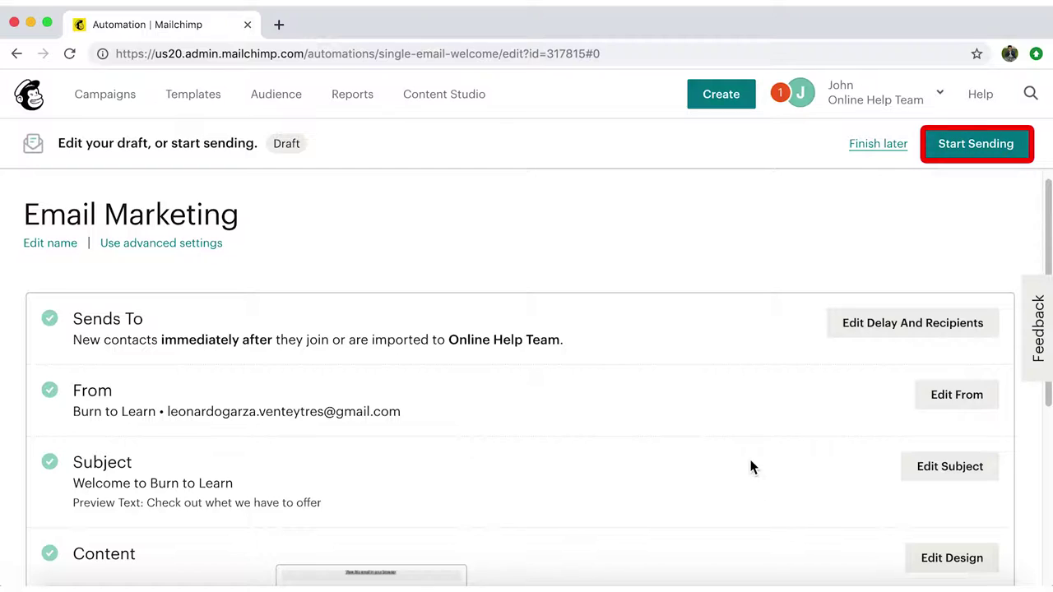
Start sending the Email Marketing automation and confirm with Start Now
{"action": "left_click", "coordinate": [989, 149]}
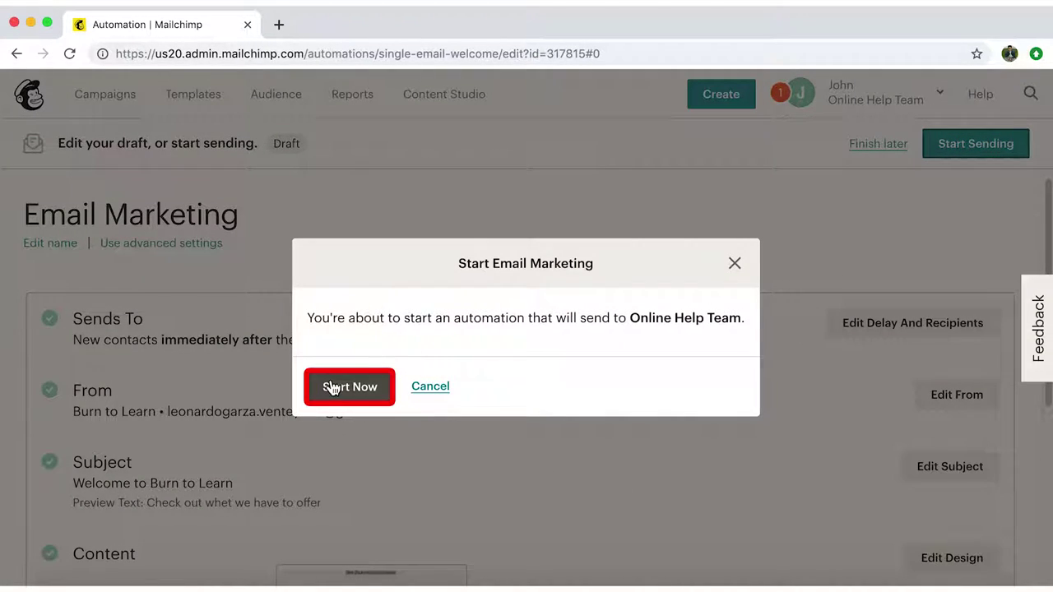
{"action": "left_click", "coordinate": [366, 401]}
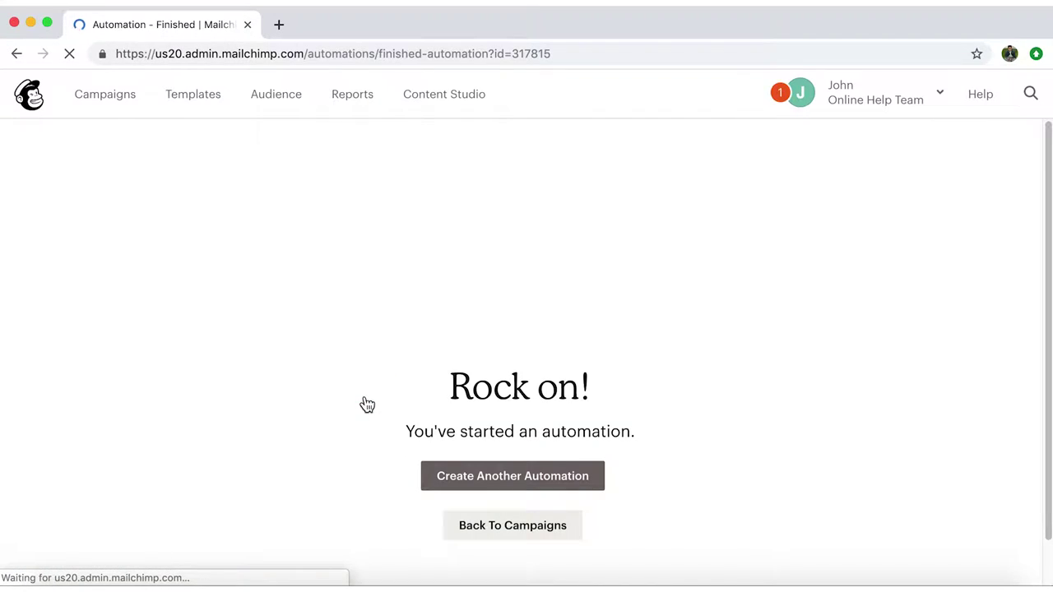